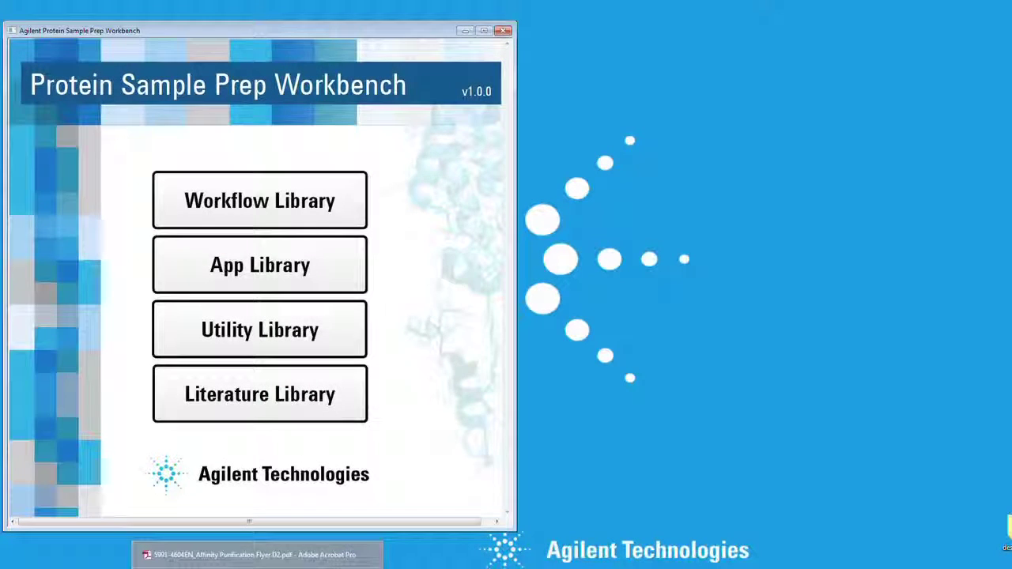
- Open the App Library and scroll past Affinity Purification to reveal Peptide Cleanup v2.0
left_click(263, 267)
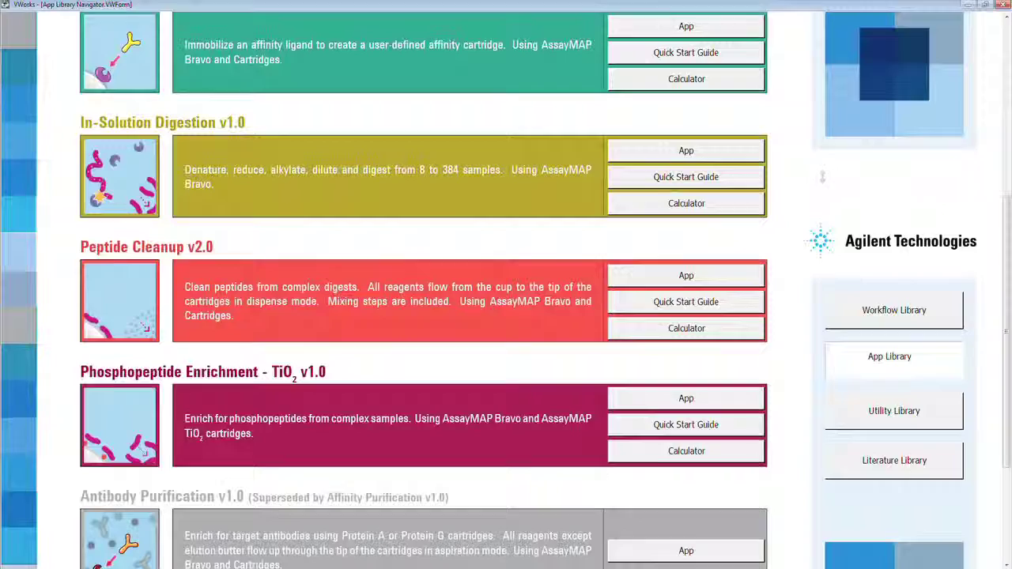
left_click_drag(1007, 316, 988, 141)
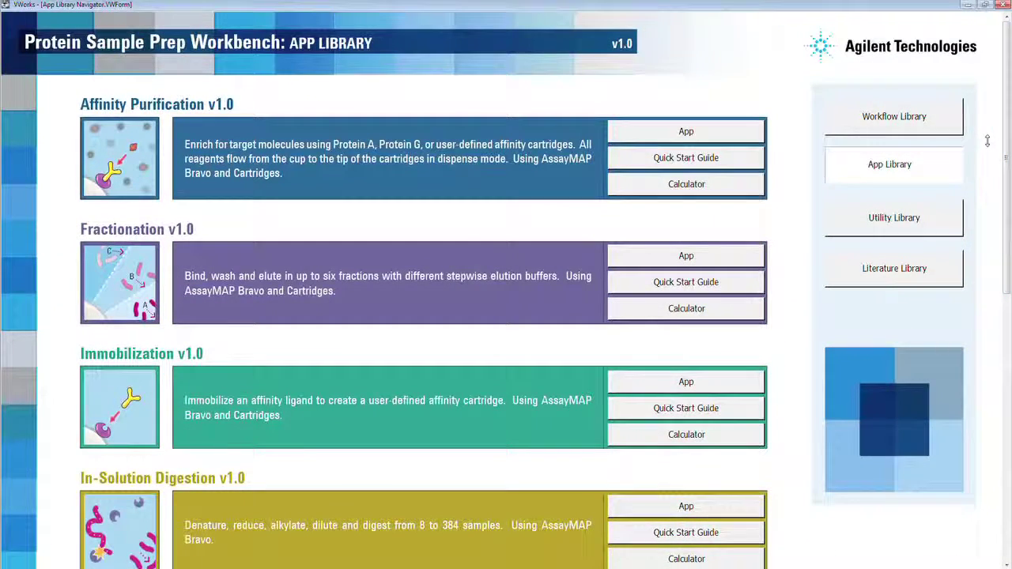
left_click_drag(1006, 146, 980, 342)
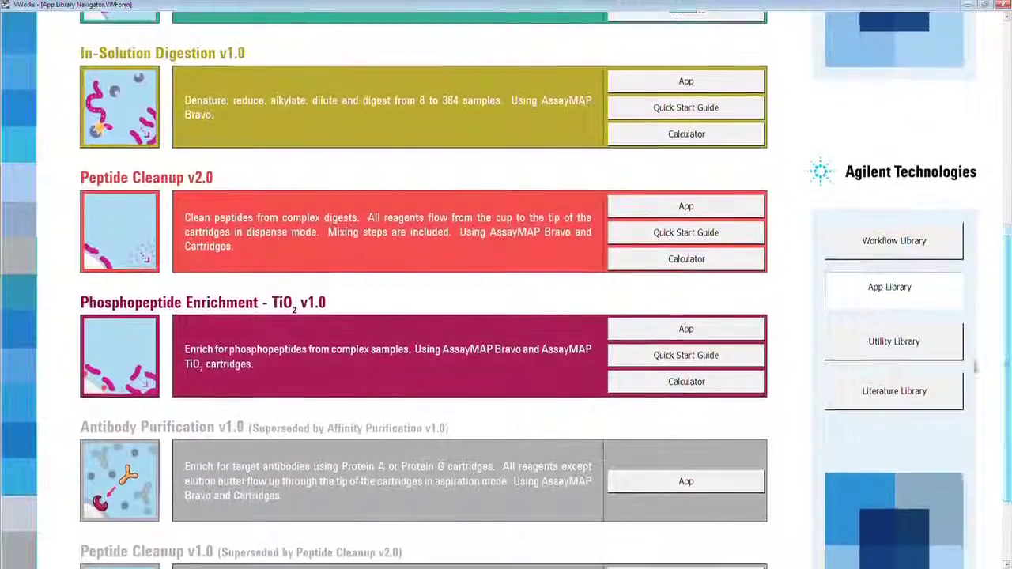
left_click_drag(979, 343, 970, 382)
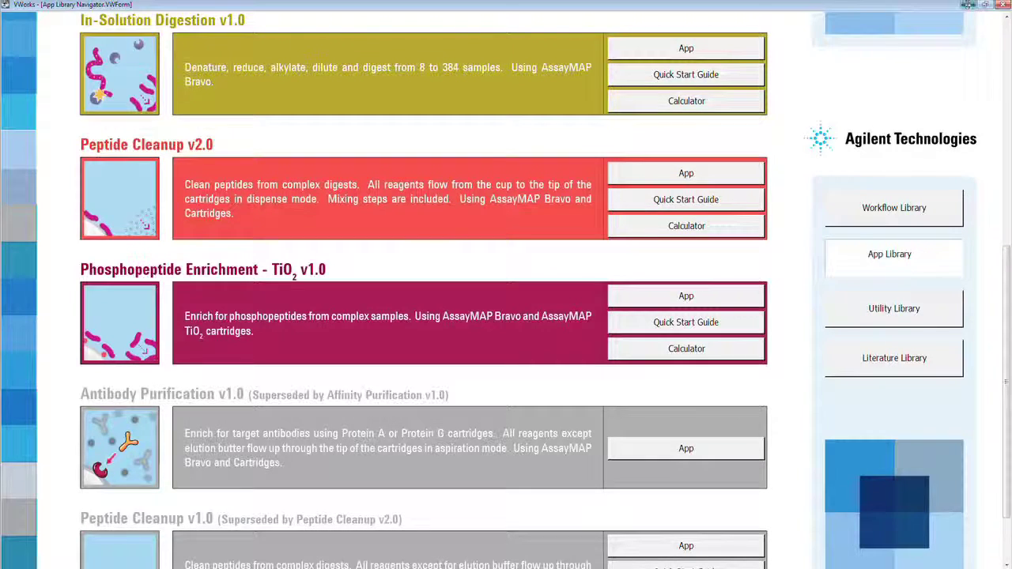
left_click(968, 4)
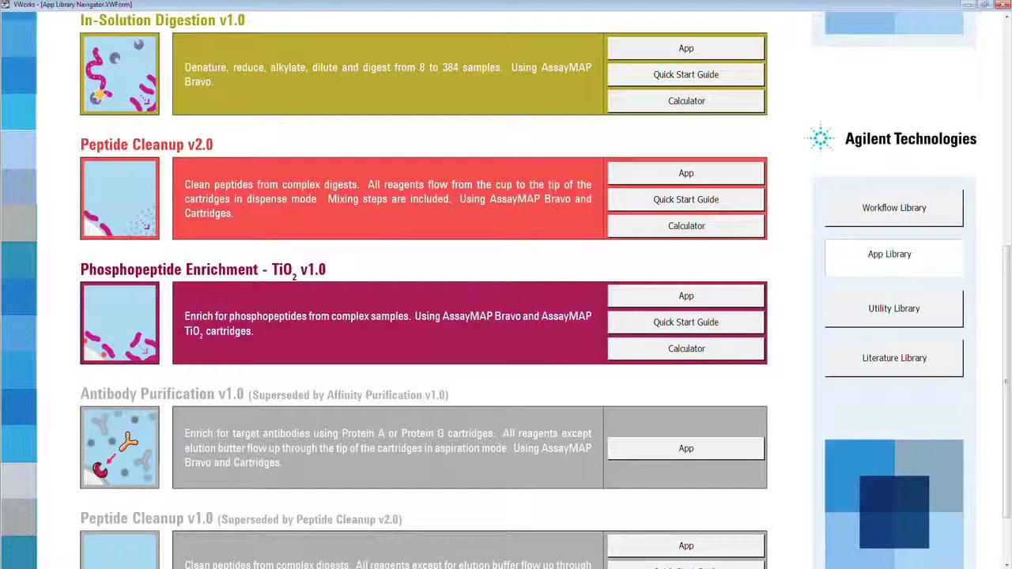
- Launch Peptide Cleanup v2.0 from its row in the App Library
left_click(686, 174)
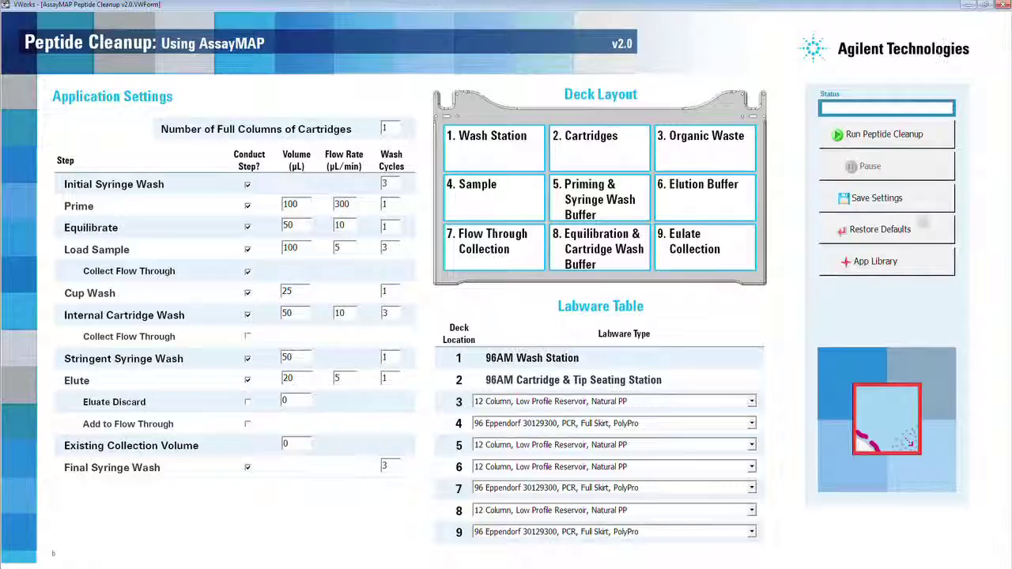
- Return to the App Library, then switch to the Workflow Library listing Peptide Sample Prep
left_click(907, 268)
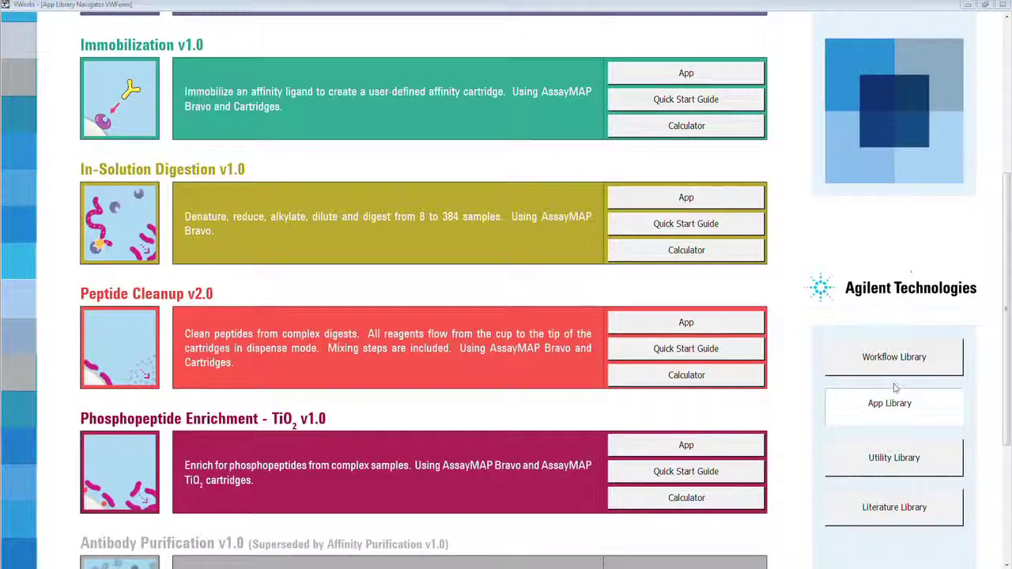
left_click(893, 362)
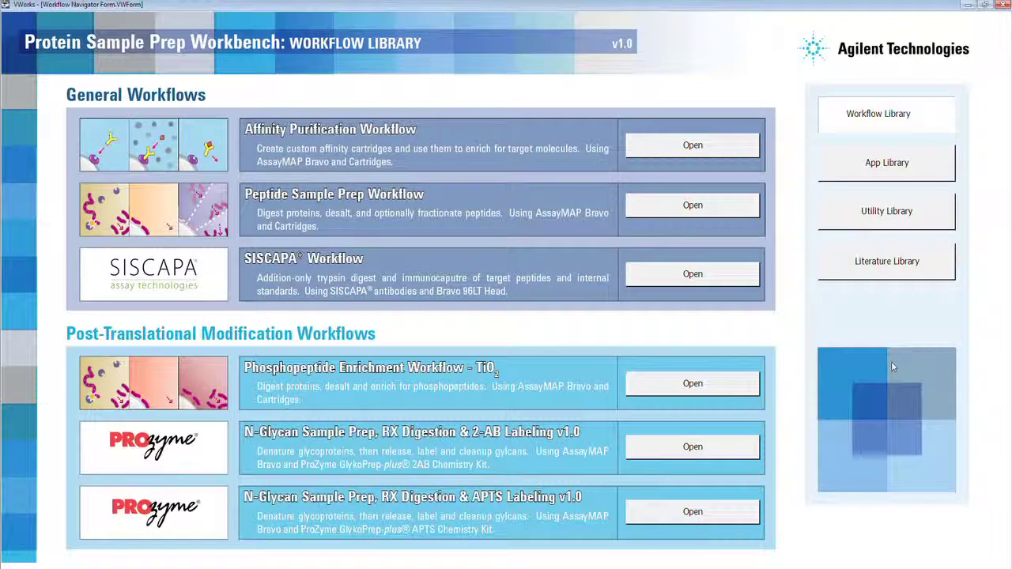